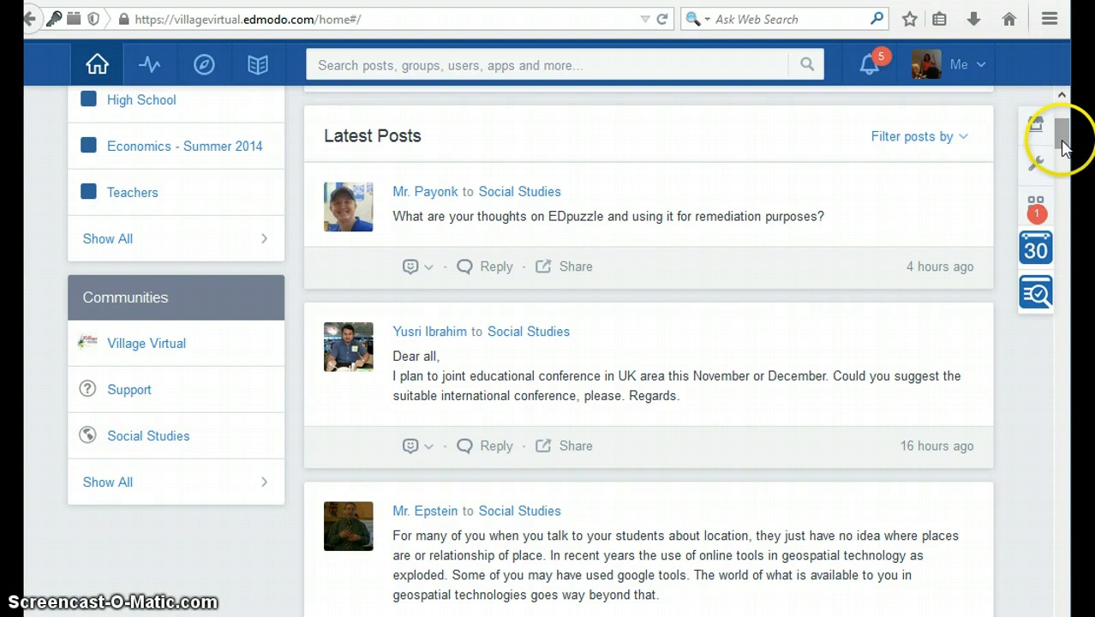
# - Look through the latest posts in the home feed, including the Social Studies post with the course_summary2.doc attachment
pyautogui.moveTo(1063, 148)
pyautogui.mouseDown()
pyautogui.moveTo(1062, 137)
pyautogui.moveTo(1064, 164)
pyautogui.mouseUp()
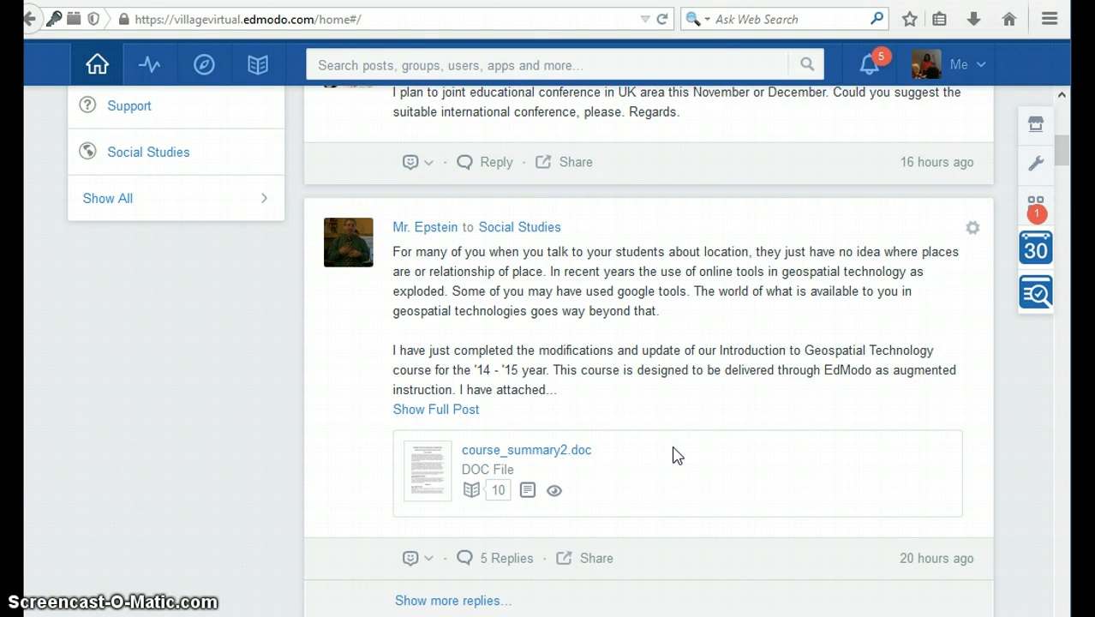
pyautogui.click(472, 490)
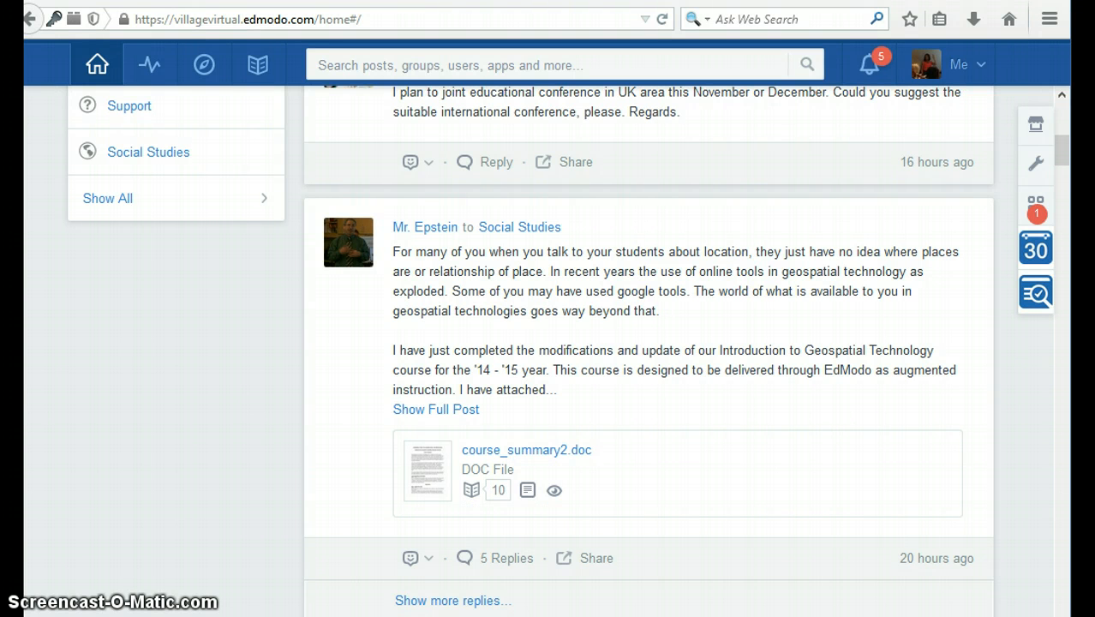
pyautogui.moveTo(1063, 148); pyautogui.dragTo(1062, 128)
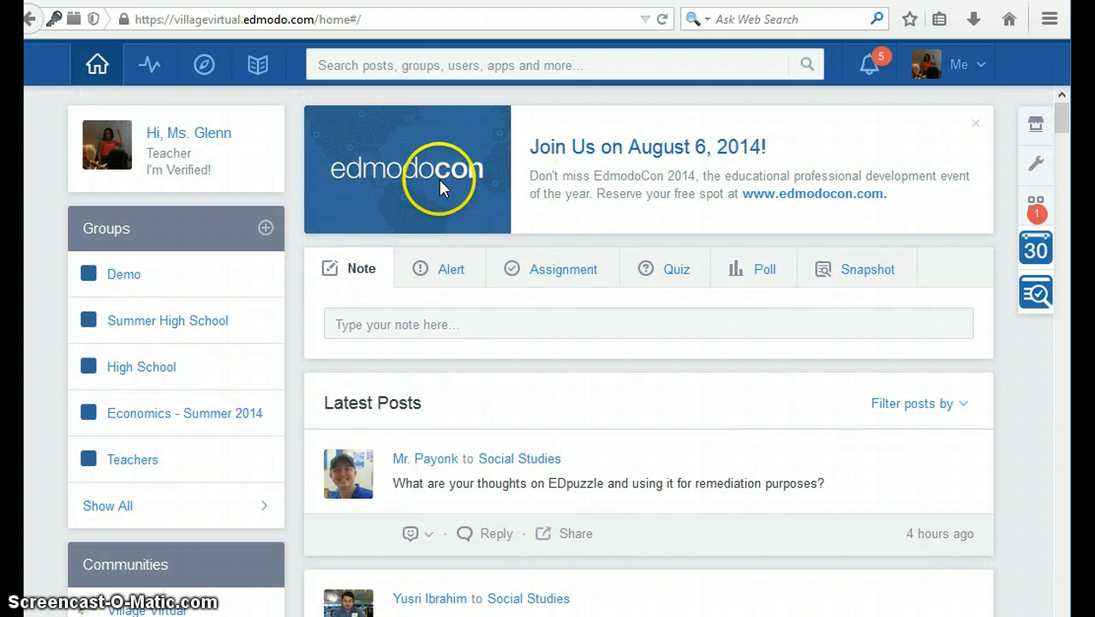
# - Open the library and view the file upload option for adding items, without choosing a file
pyautogui.click(260, 74)
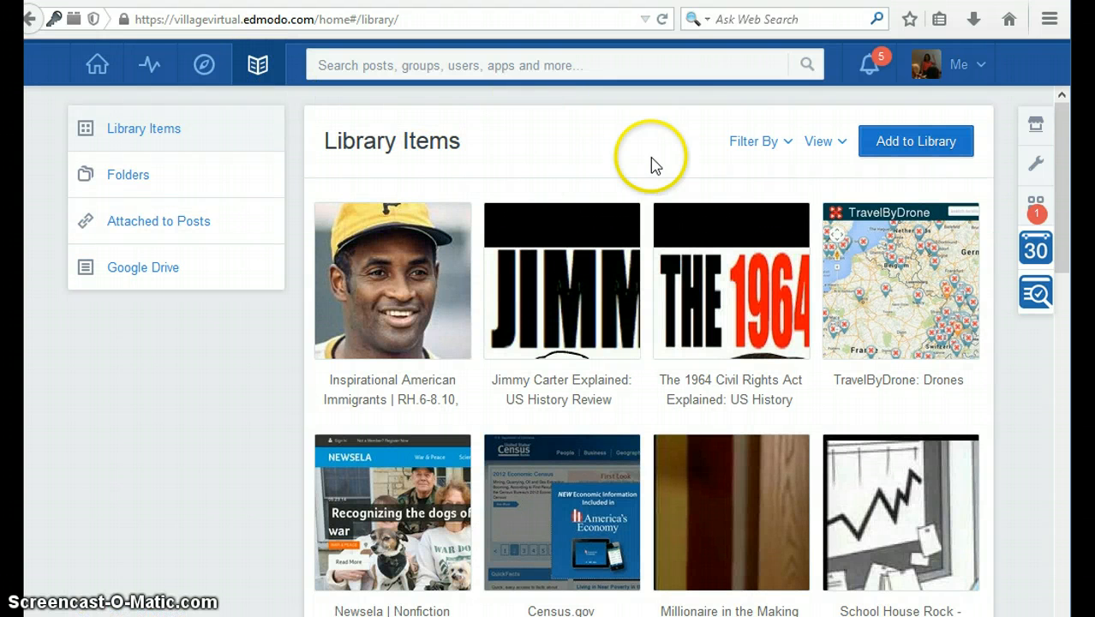
pyautogui.click(915, 156)
pyautogui.click(914, 151)
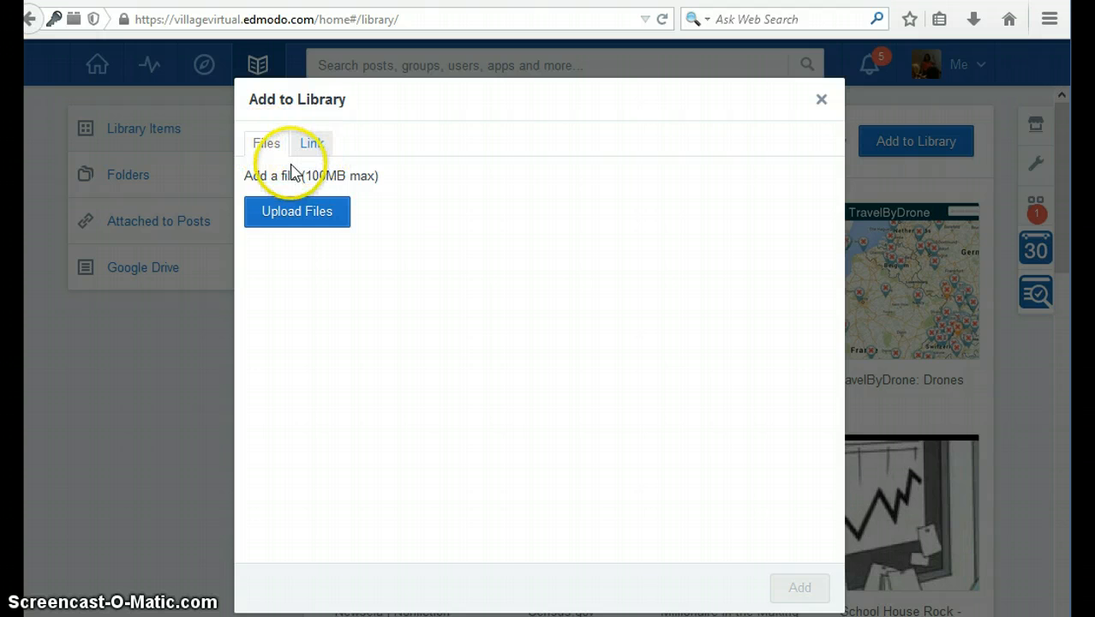
pyautogui.click(284, 221)
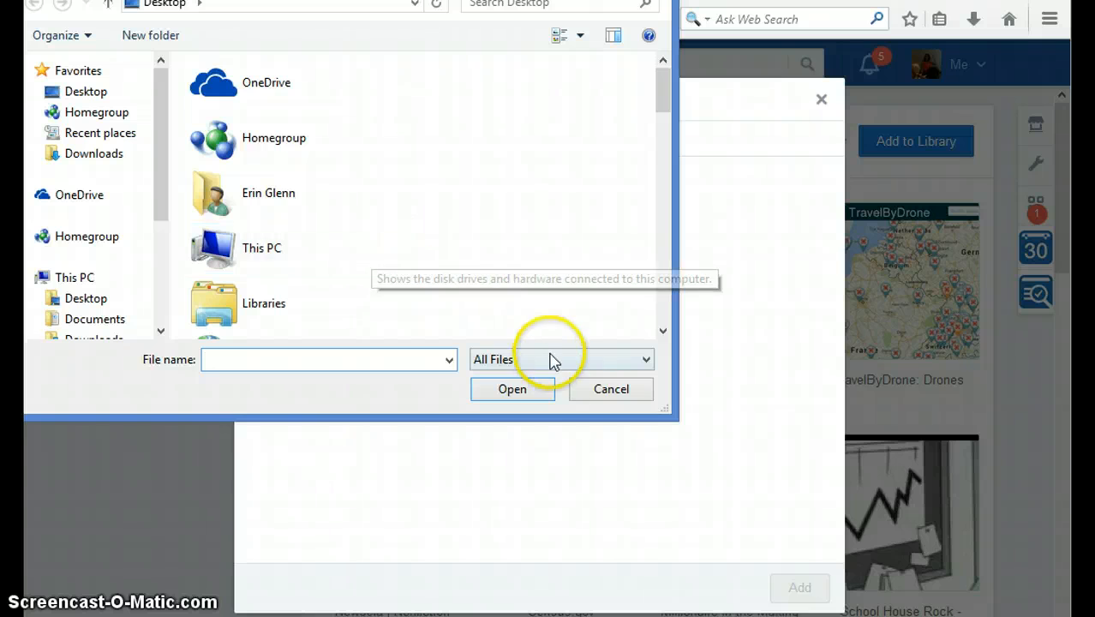
pyautogui.click(581, 393)
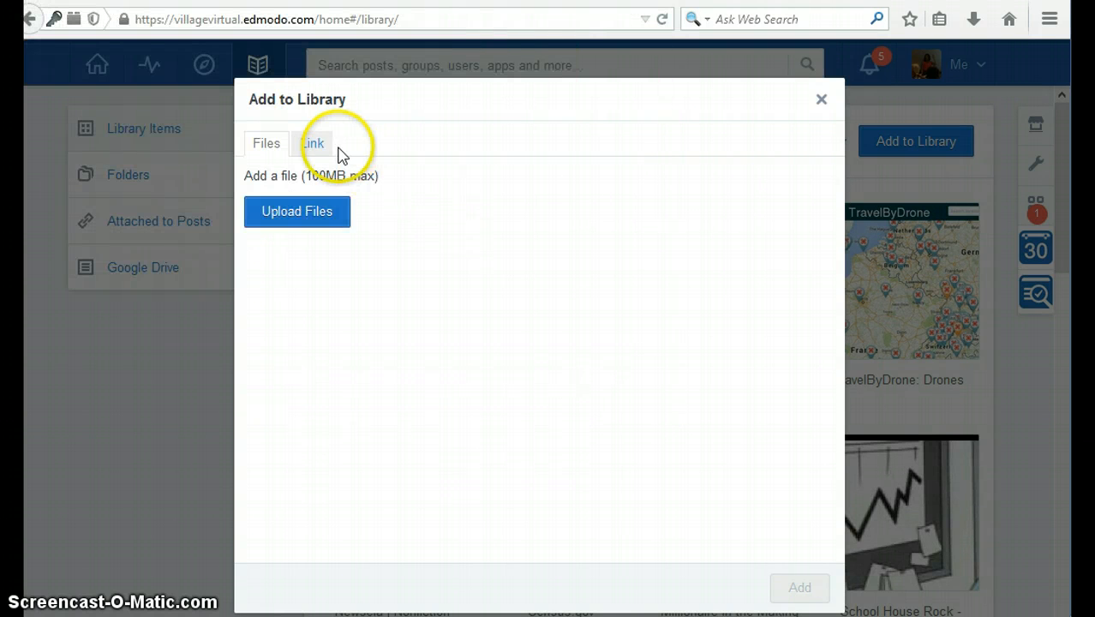
# - View the URL and title fields for adding a link to the library, then close the form and look over the library items
pyautogui.click(314, 146)
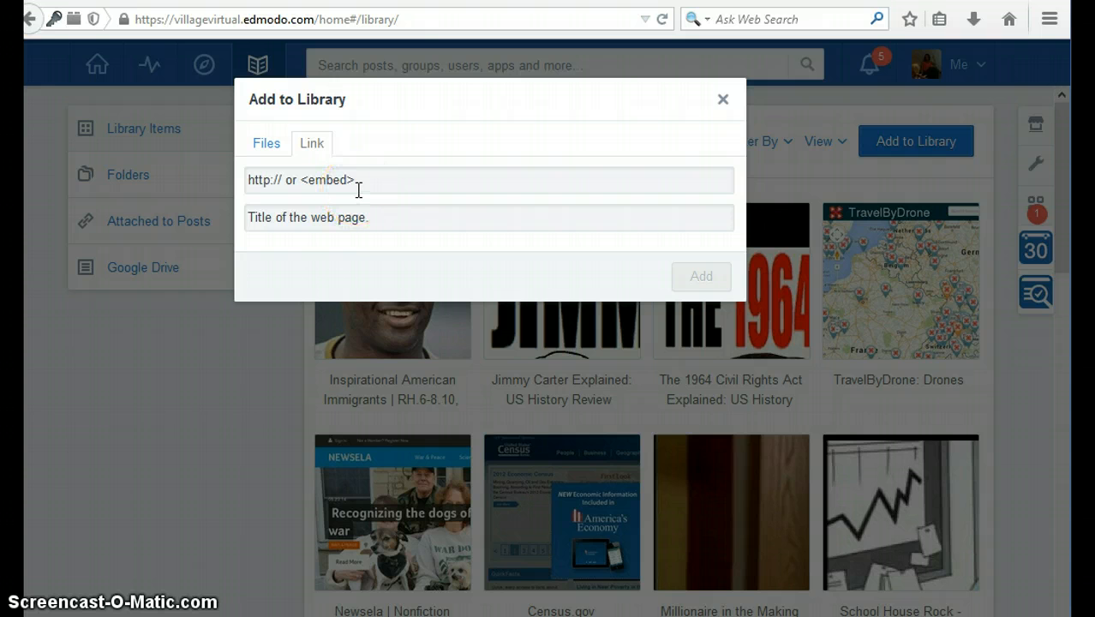
pyautogui.click(358, 189)
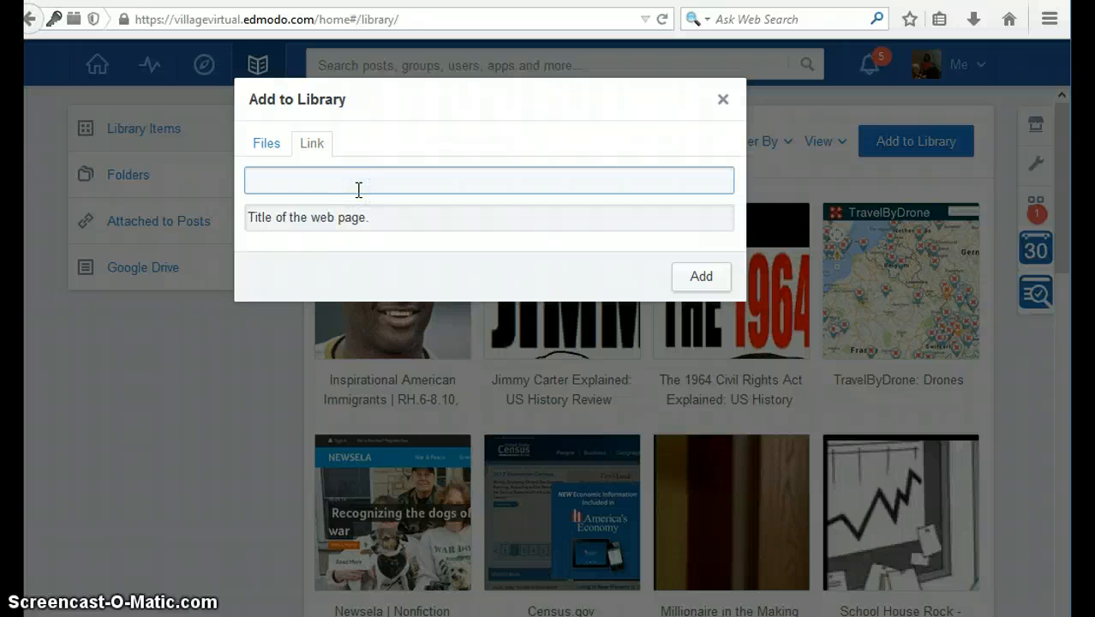
pyautogui.click(357, 216)
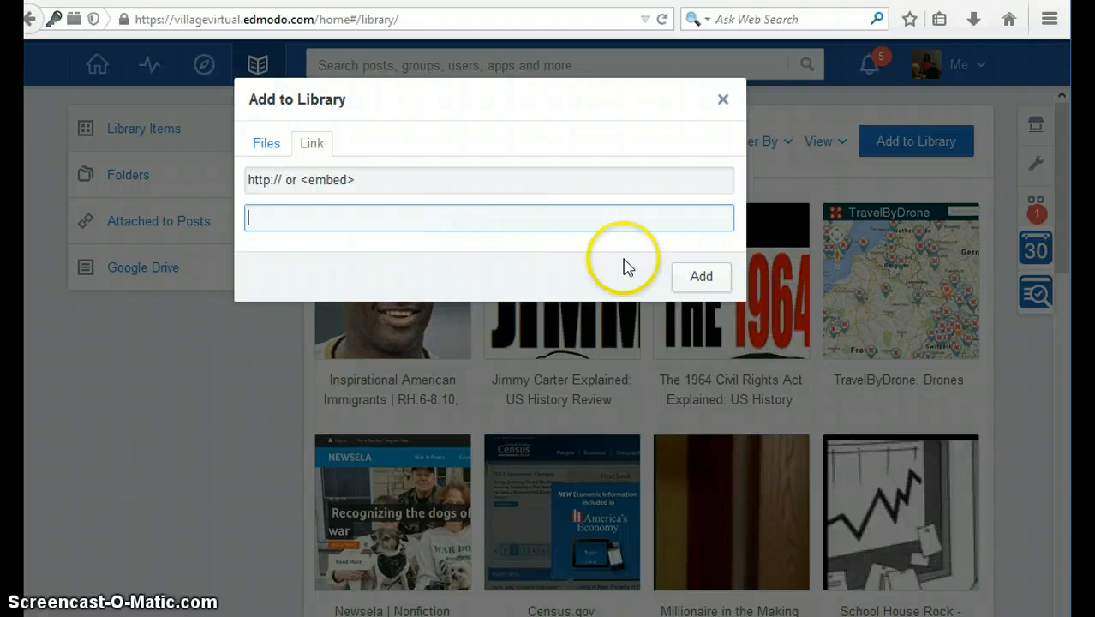
pyautogui.click(725, 101)
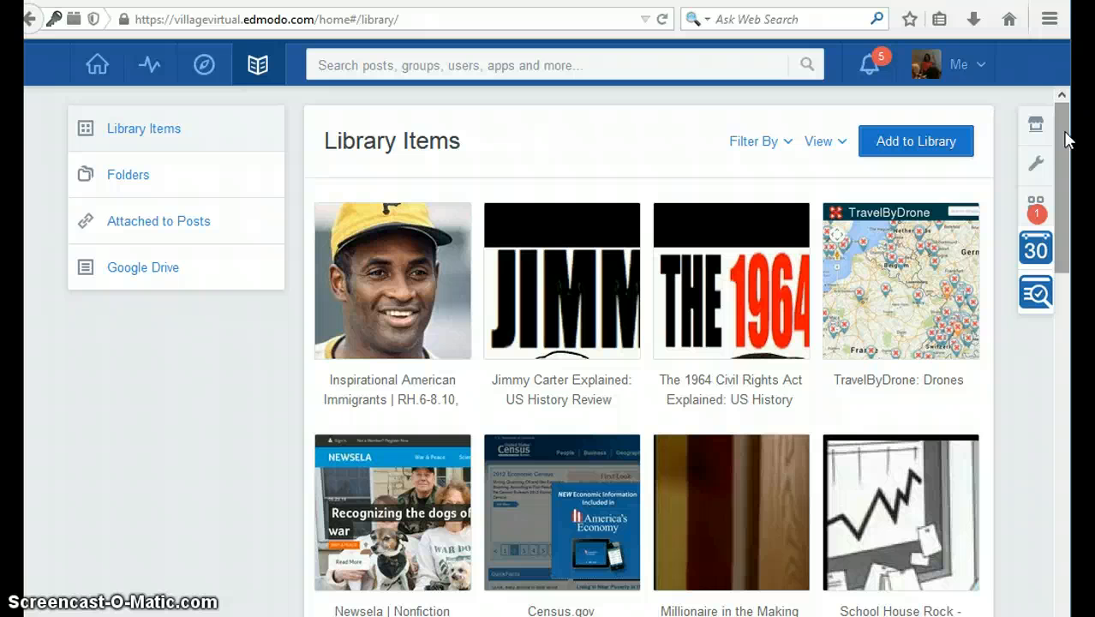
pyautogui.moveTo(1068, 140); pyautogui.dragTo(1063, 114)
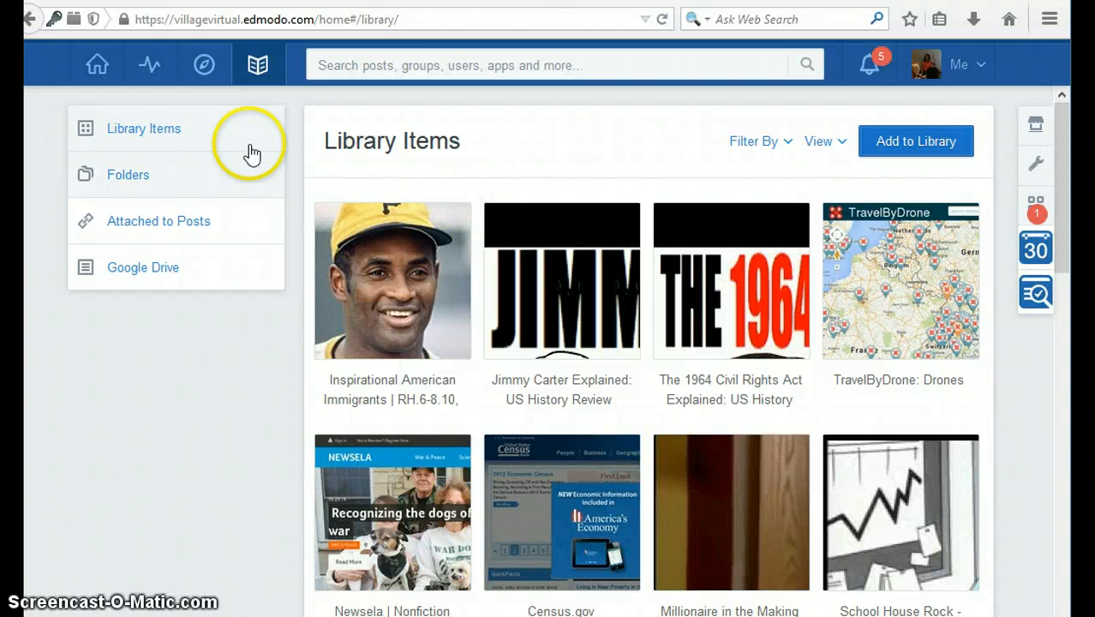
# - Start a new assignment titled "Scavenger Hunt" in the Economics - Summer 2014 group
pyautogui.click(97, 68)
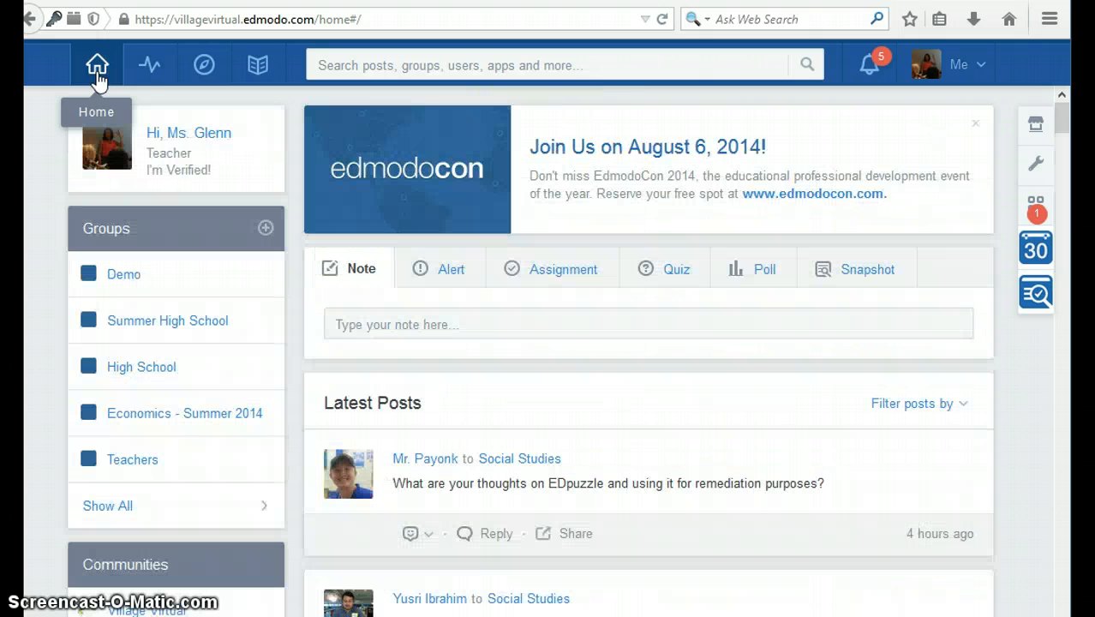
pyautogui.click(117, 429)
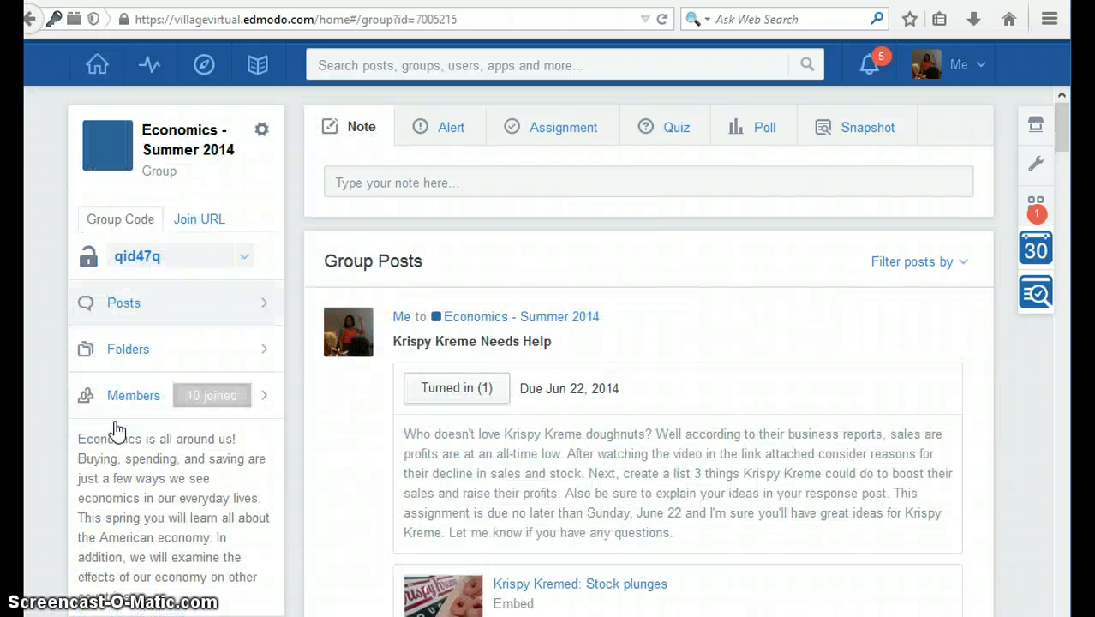
pyautogui.click(566, 136)
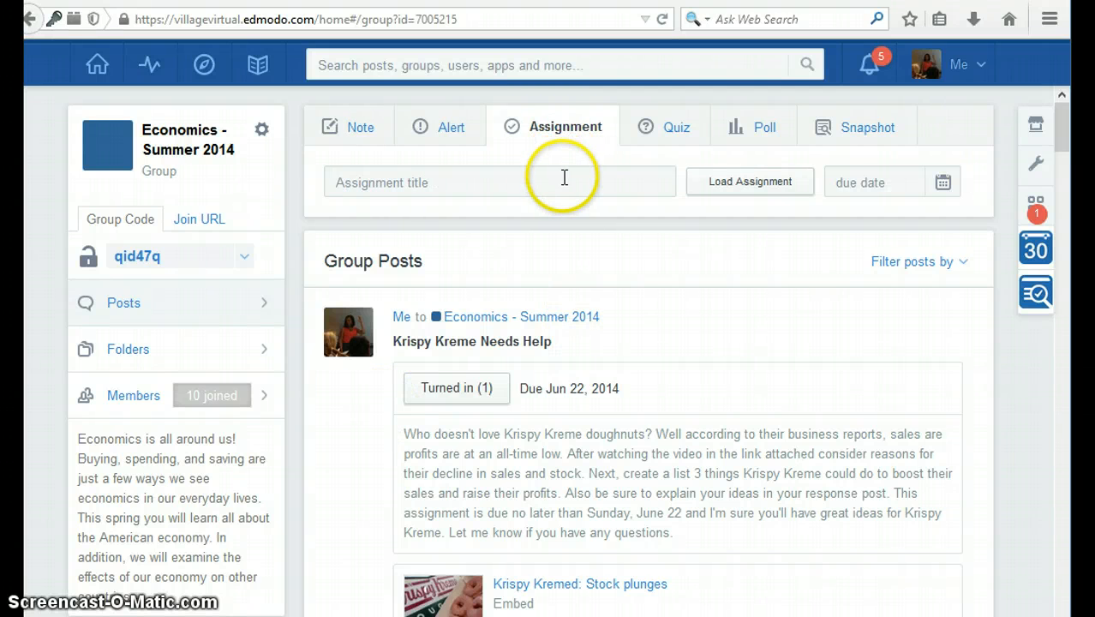
pyautogui.click(562, 181)
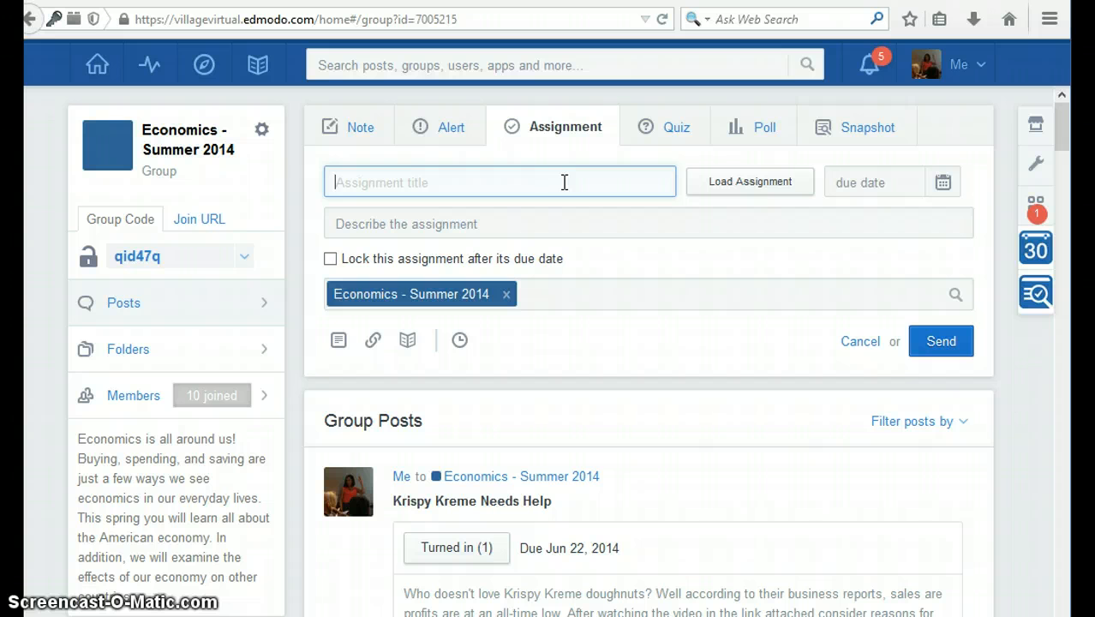
pyautogui.write('S')
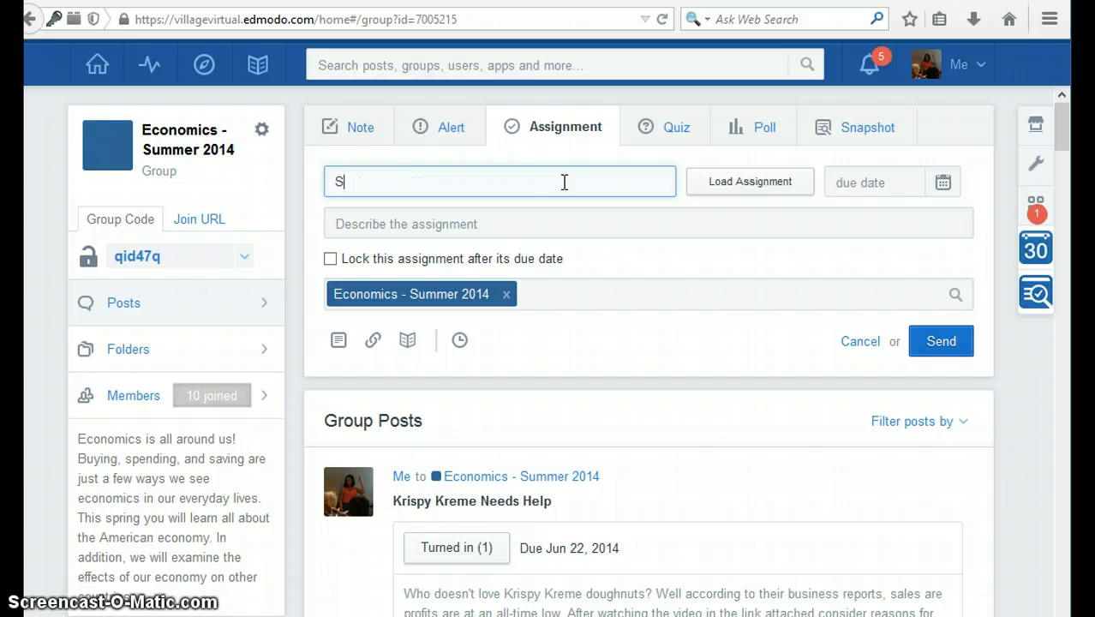
pyautogui.write('cavenger Hunt')
# - Fill in the assignment description with the library scavenger hunt instructions, 15-point value, June 29 deadline and four numbered economics questions
pyautogui.click(556, 227)
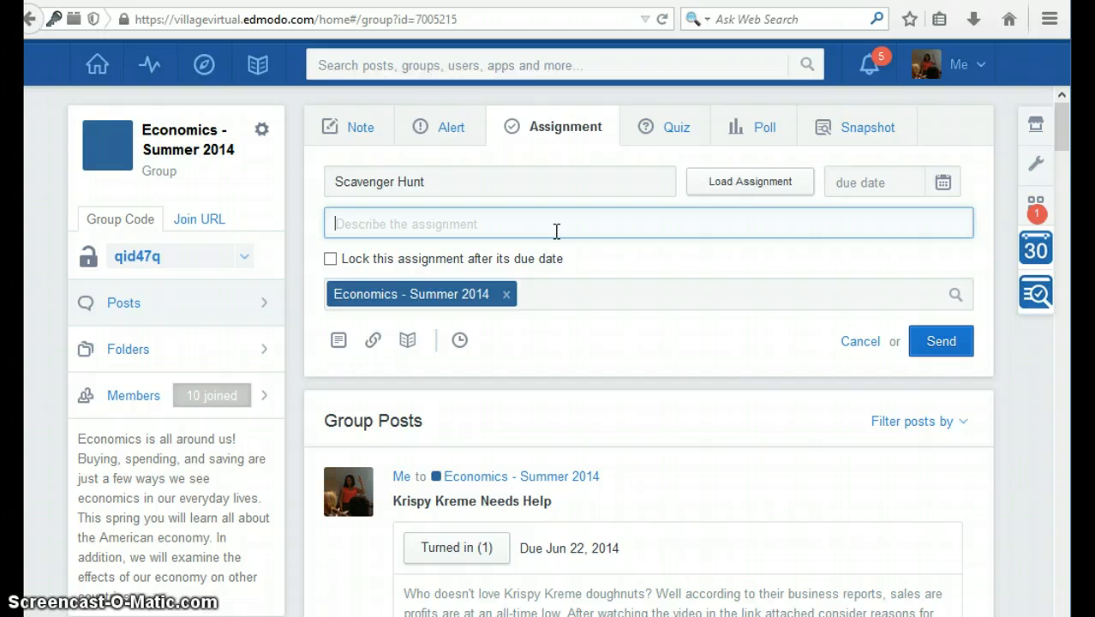
pyautogui.write("How you had a chance to check out our classroom library? This week's edmodo assignment requires you go on a scavenger hunt and browse through resources in our library to find the answer to the four questions listed below. As you answer each question be sure to include the website/library resource you used to locate each answer. This assignment counts 15 points in your coursework and is due by Sunday, June 29. Let me know if you have any questions or need help getting started (to locate our library click on the icon in the upper left hand portion of the screen - it looks similar to an open book).  1. What is the difference between a market, planned and mixed economy? 2. How does economics relate to everything? 3. Where does money go? 4. How much has Angelina Jolie brought in to the global box office? How was this done?")
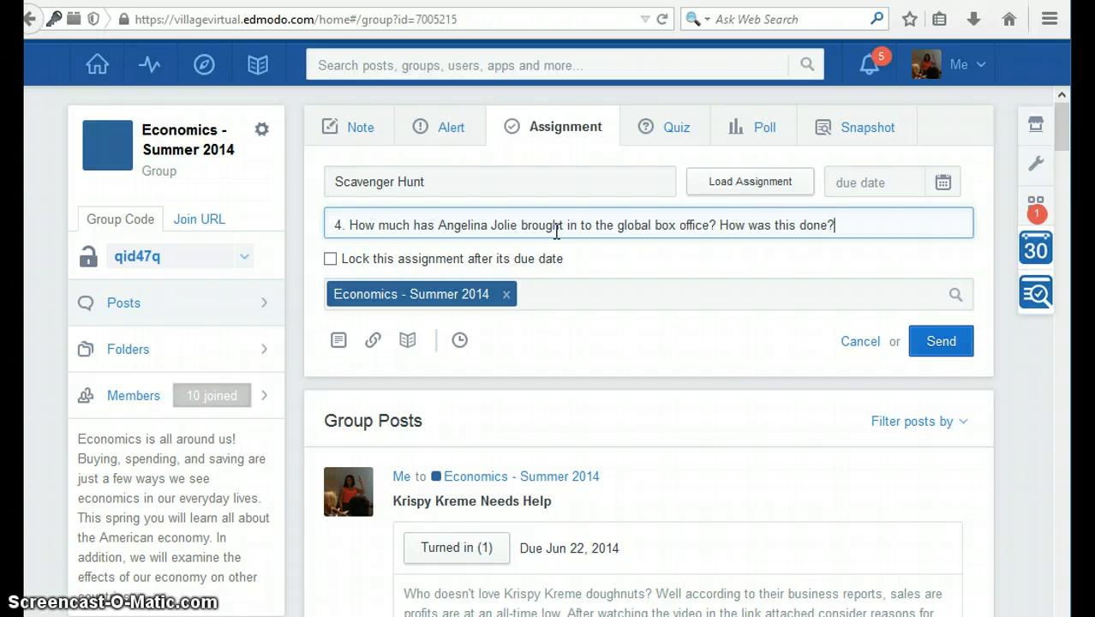
pyautogui.click(866, 417)
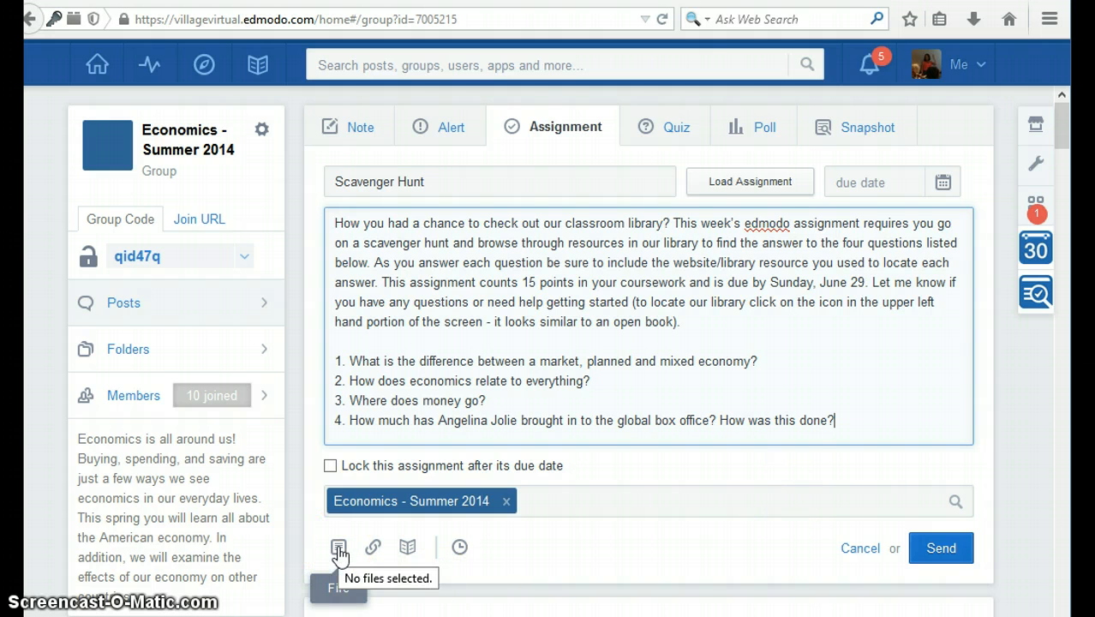
pyautogui.click(409, 555)
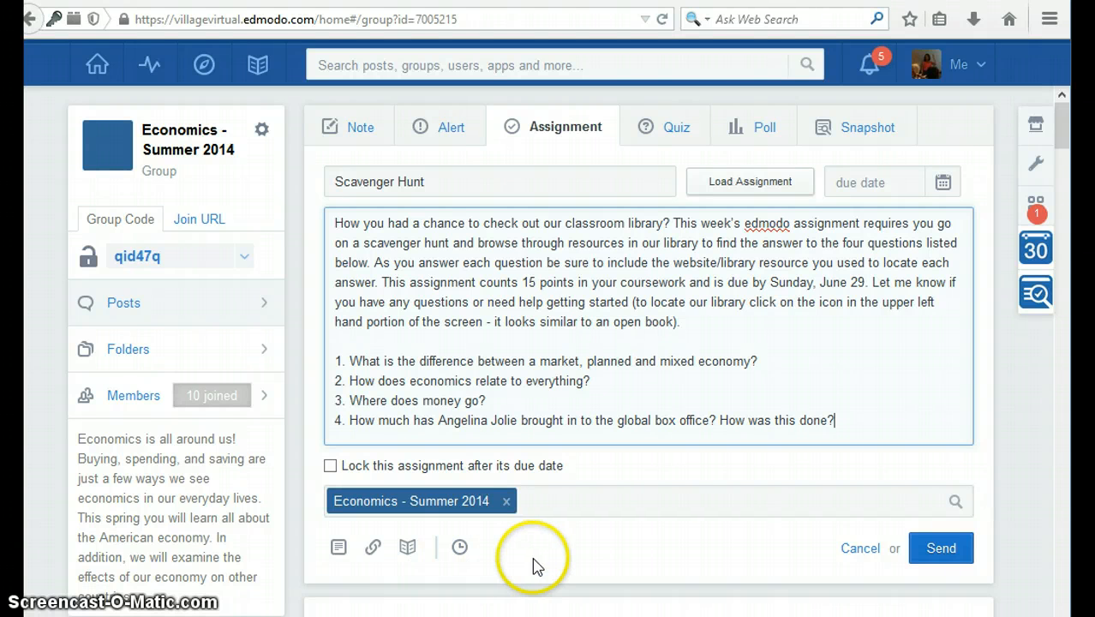
# - Set the assignment's due date to 06/29/2014 and send it to the Economics - Summer 2014 group
pyautogui.click(943, 189)
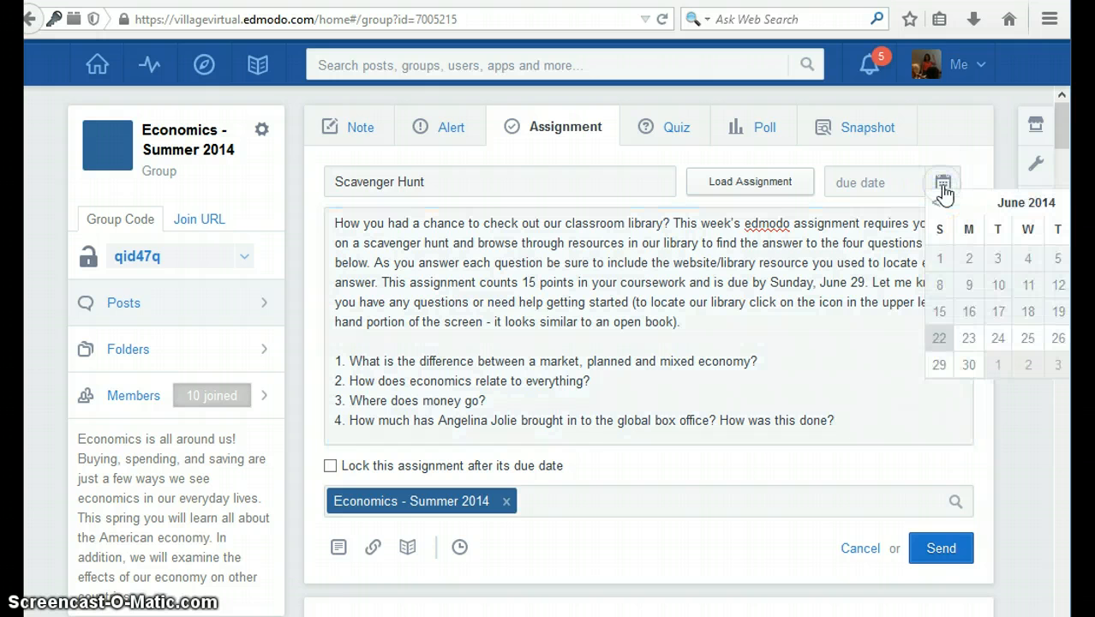
pyautogui.click(940, 367)
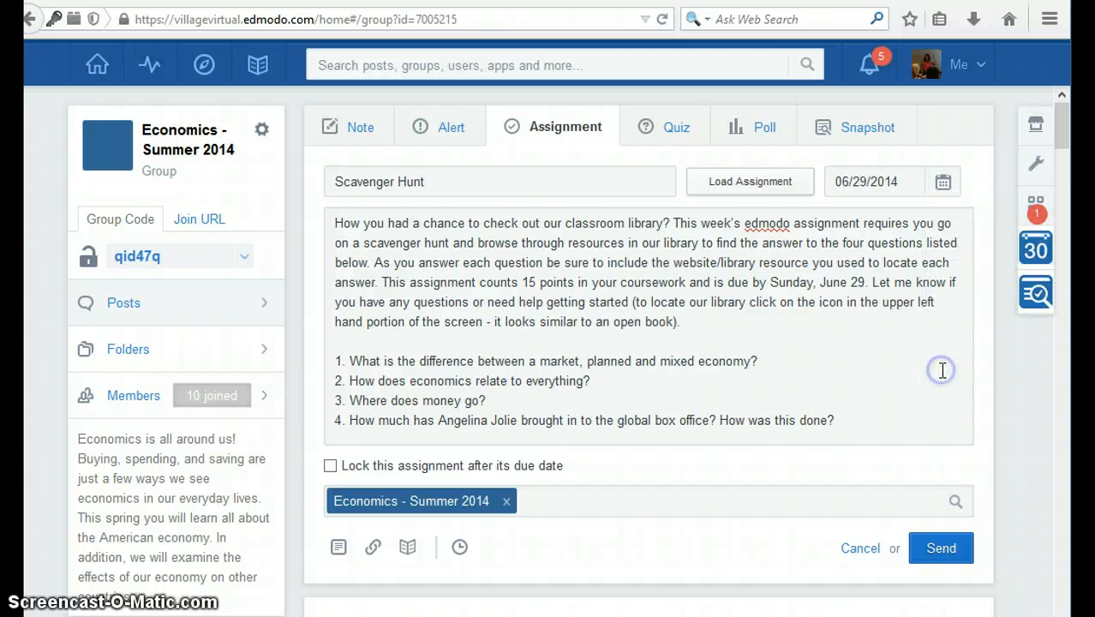
pyautogui.click(940, 548)
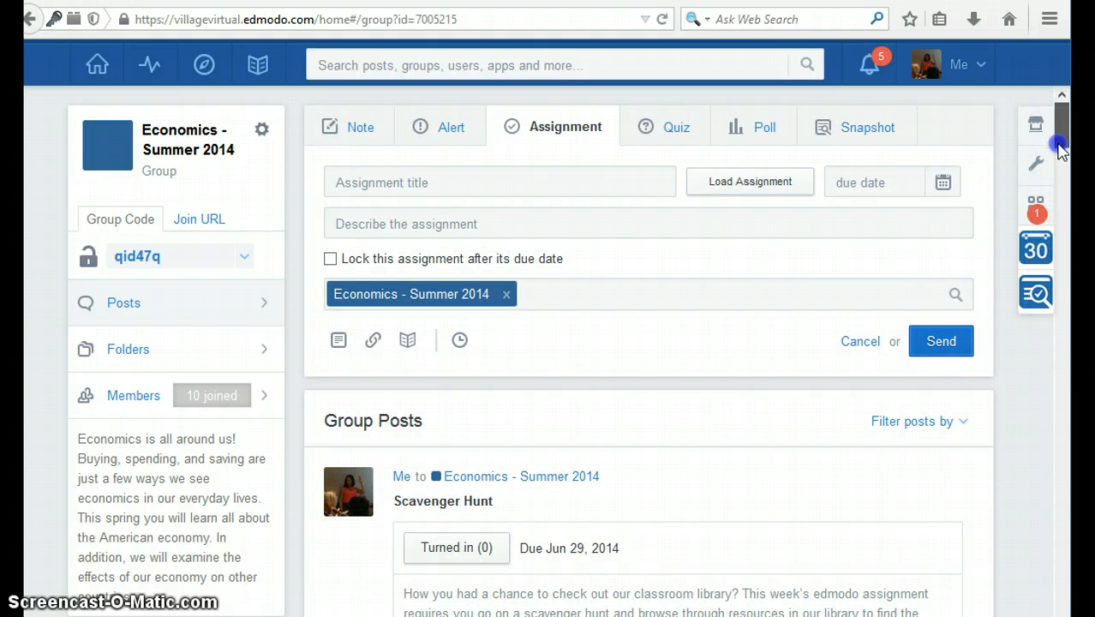
# - Review the full text of the posted Scavenger Hunt assignment and the management options for its post
pyautogui.moveTo(1063, 150); pyautogui.dragTo(1059, 168)
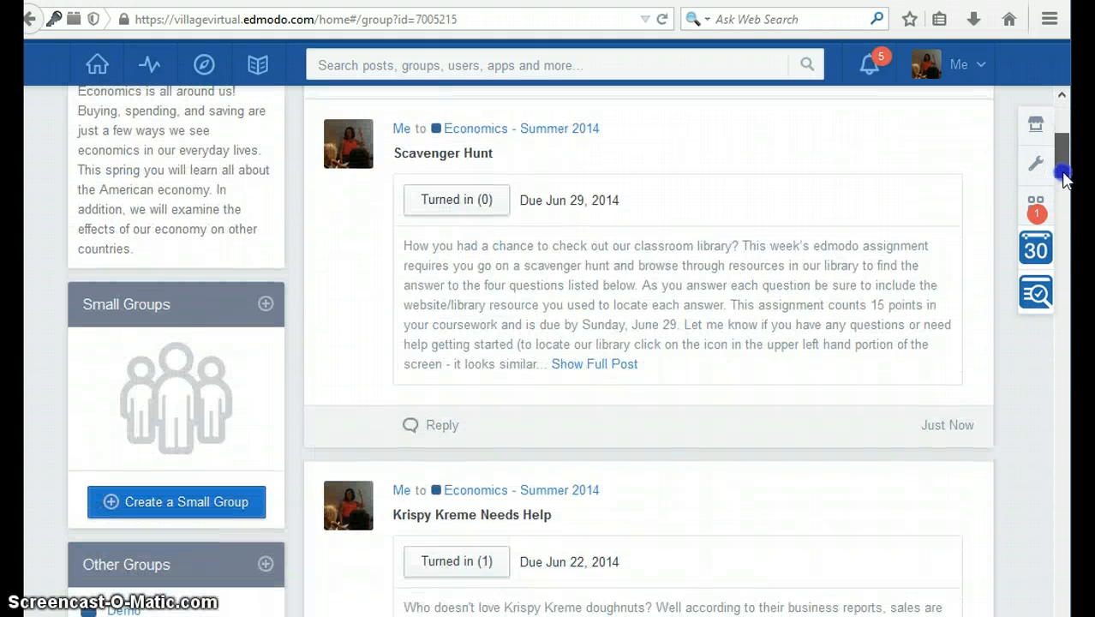
pyautogui.click(614, 369)
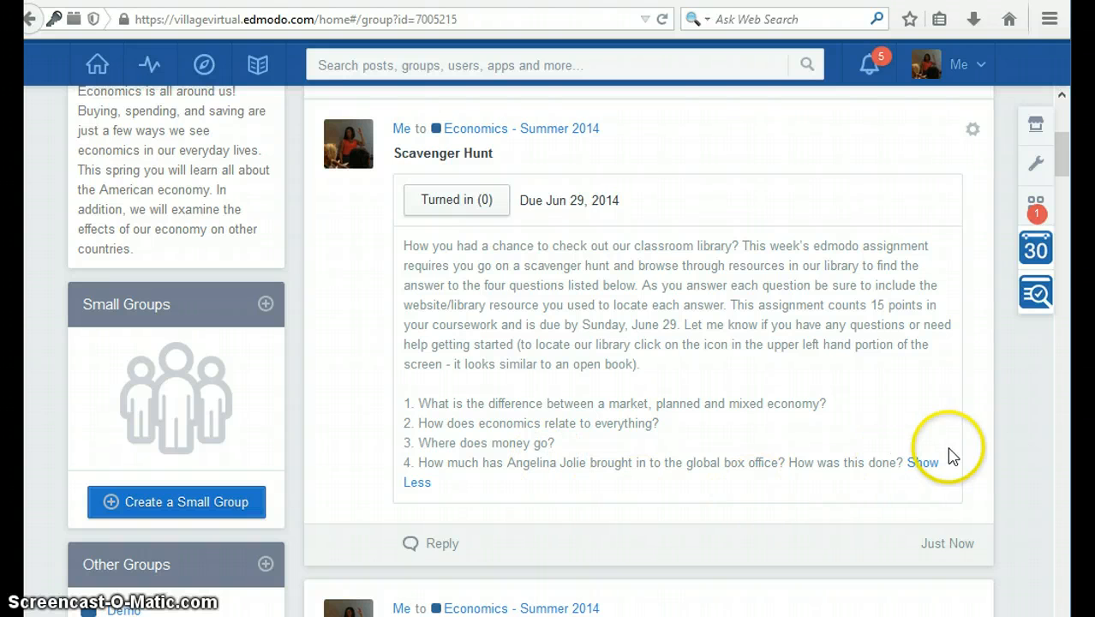
pyautogui.click(974, 137)
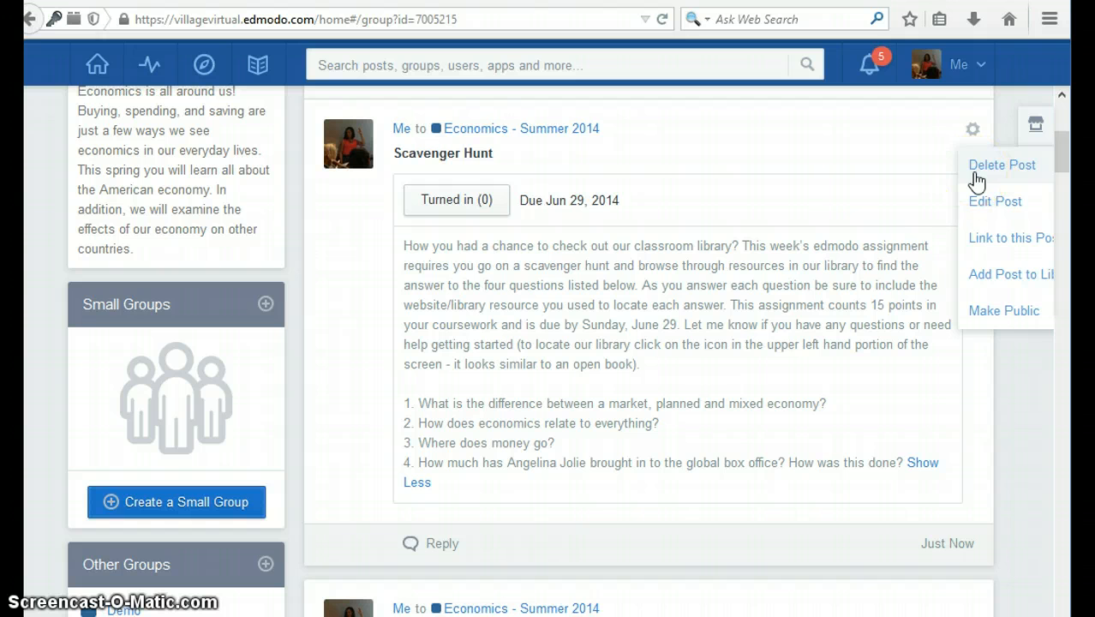
pyautogui.click(875, 176)
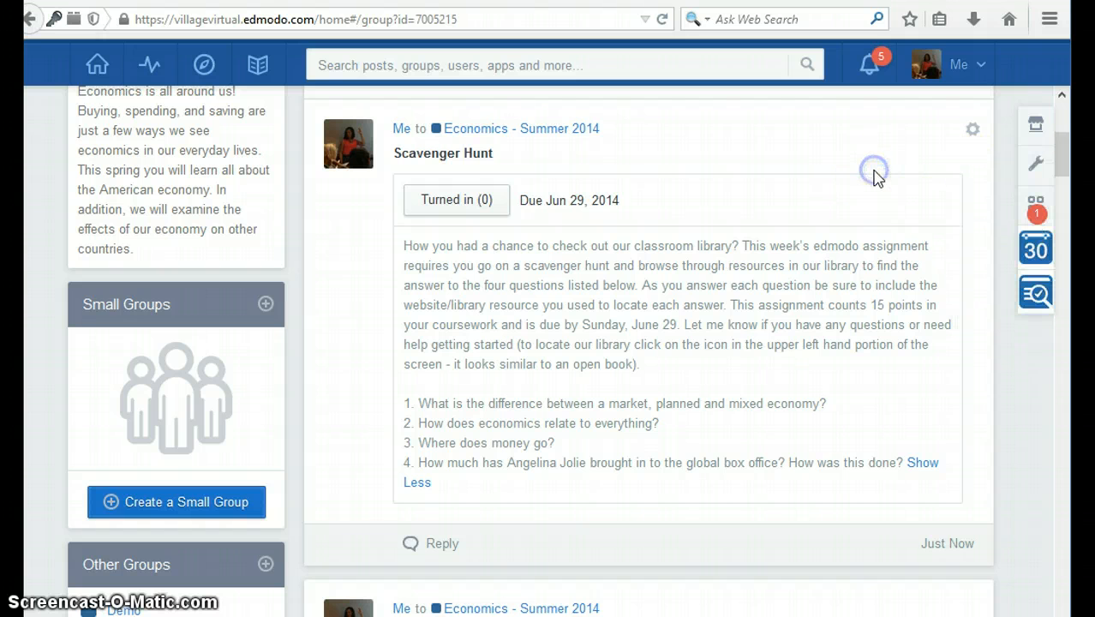